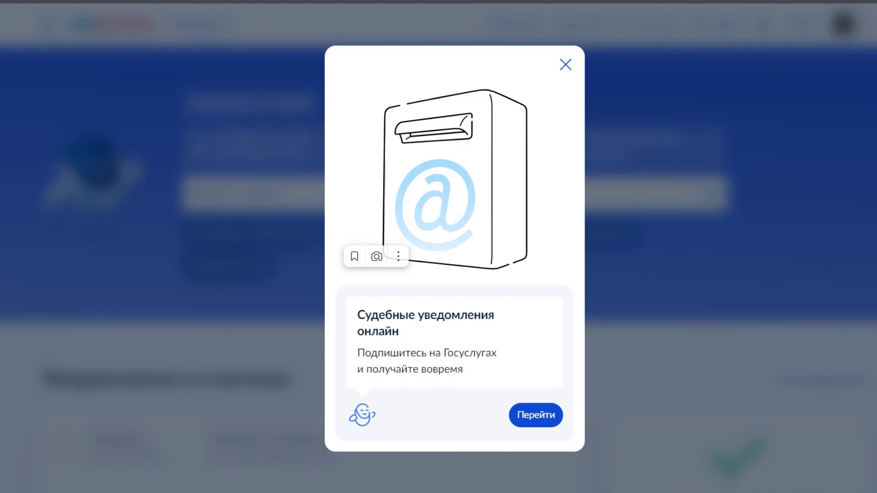
# Step: Dismiss the court notifications pop-up and send the assistant the query "регистрация дрона"
pyautogui.click(565, 65)
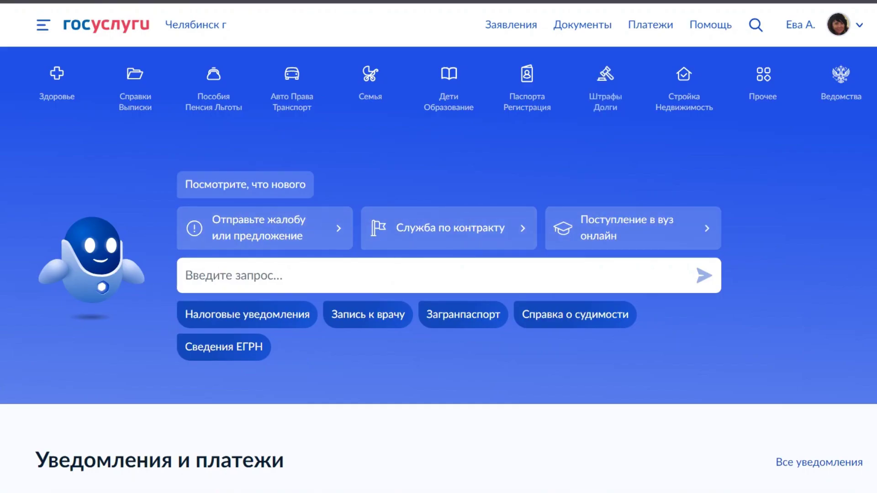
pyautogui.click(274, 275)
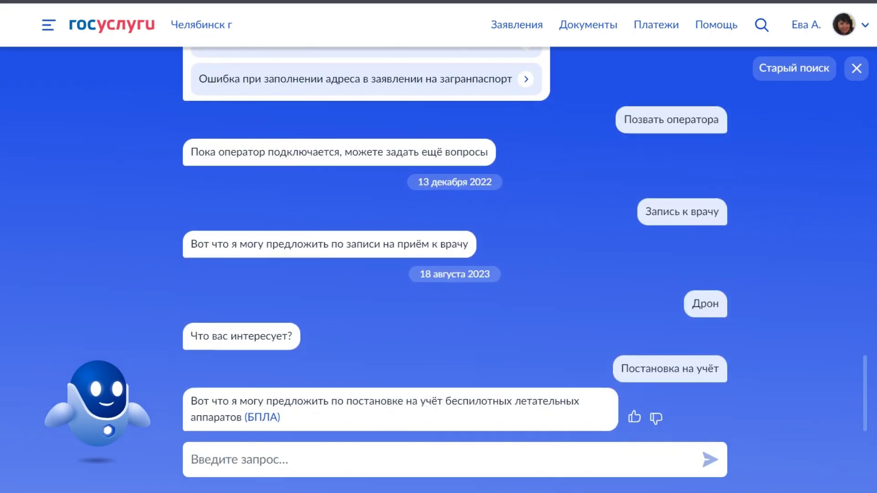
pyautogui.write('htucnhfwbz')
pyautogui.press('BackSpace')
pyautogui.press('BackSpace')
pyautogui.press('BackSpace')
pyautogui.press('BackSpace')
pyautogui.press('BackSpace')
pyautogui.press('BackSpace')
pyautogui.press('BackSpace')
pyautogui.press('BackSpace')
pyautogui.press('BackSpace')
pyautogui.press('BackSpace')
pyautogui.write('ре')
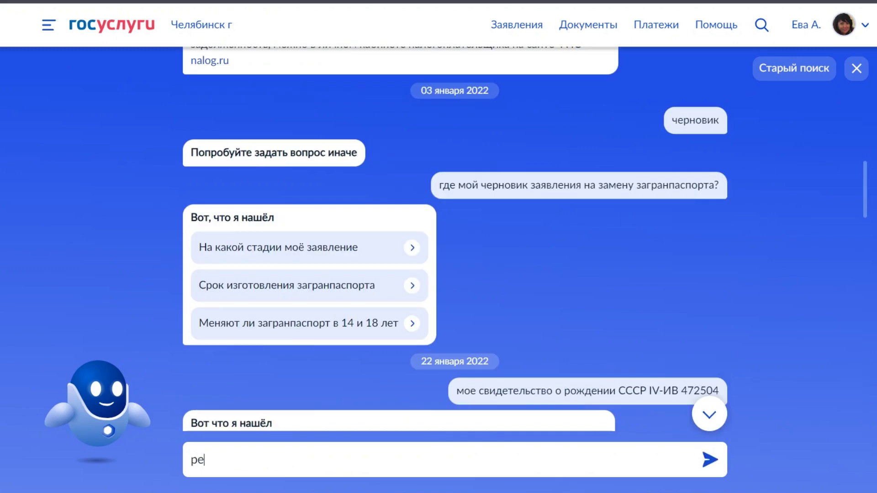
pyautogui.write('гистрация дрона')
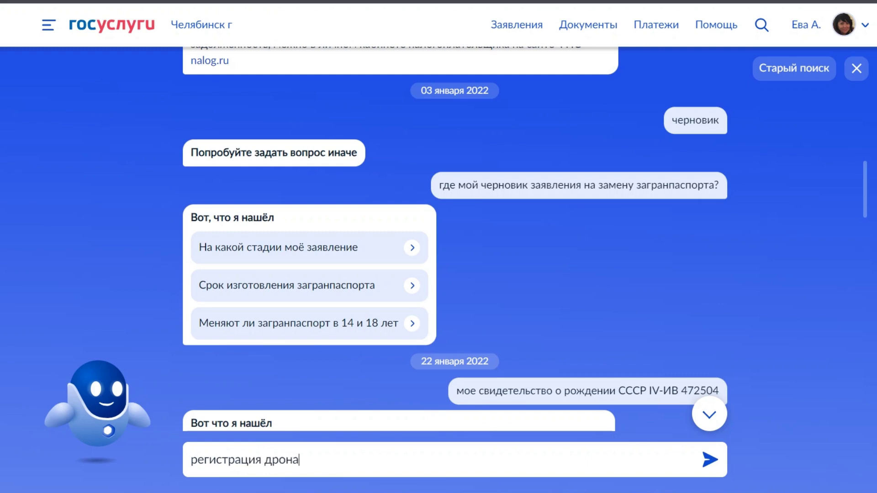
pyautogui.press('Return')
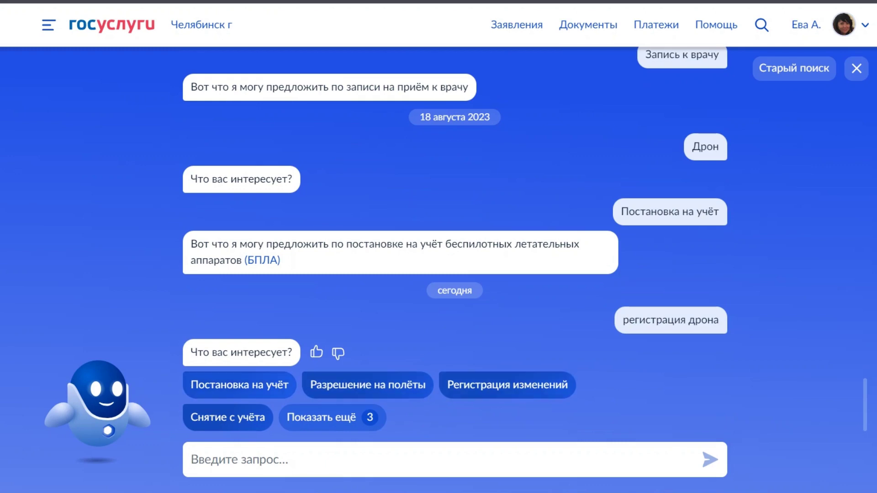
# Step: Choose "Постановка на учёт" and "Поставить на учёт беспилотное воздушное судно", and proceed to the application form
pyautogui.click(239, 385)
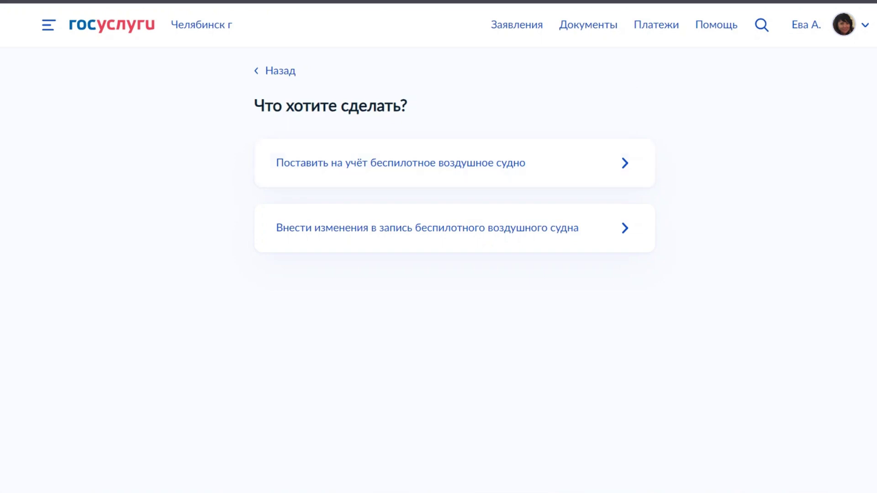
pyautogui.click(455, 163)
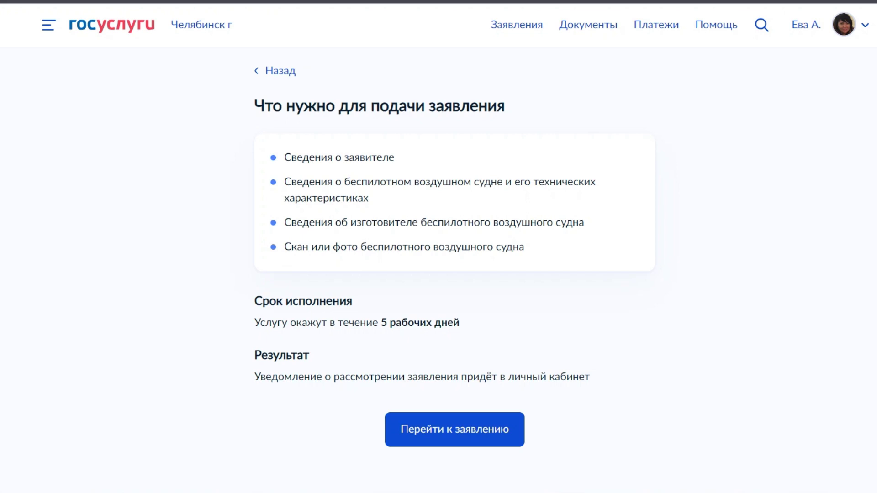
pyautogui.click(455, 430)
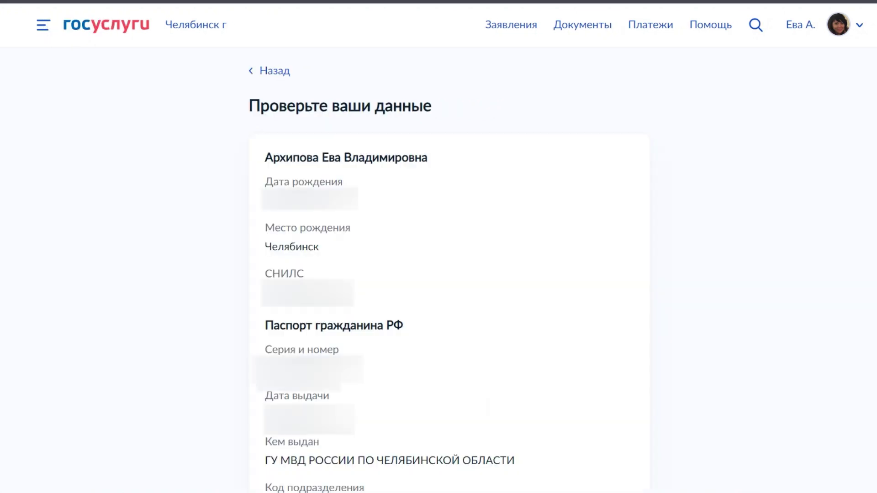
# Step: Review the applicant's personal and passport data to the end and confirm it as correct
pyautogui.scroll(-2, 438, 274)
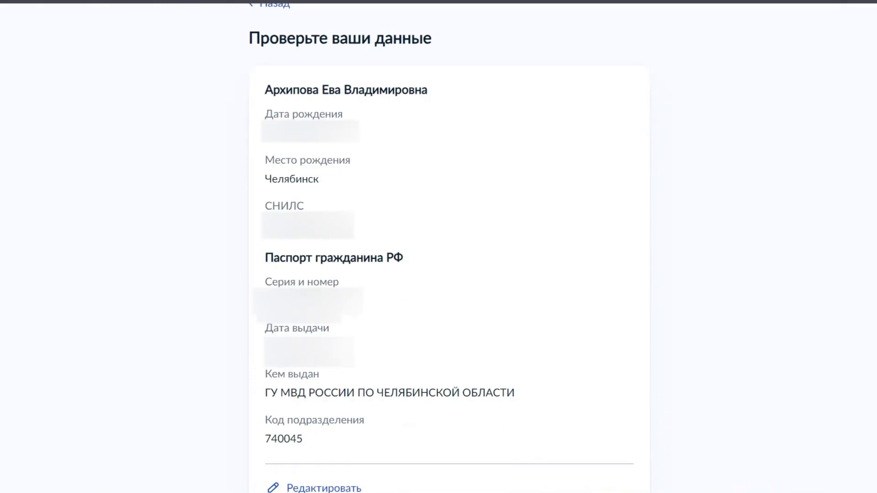
pyautogui.scroll(-3, 439, 274)
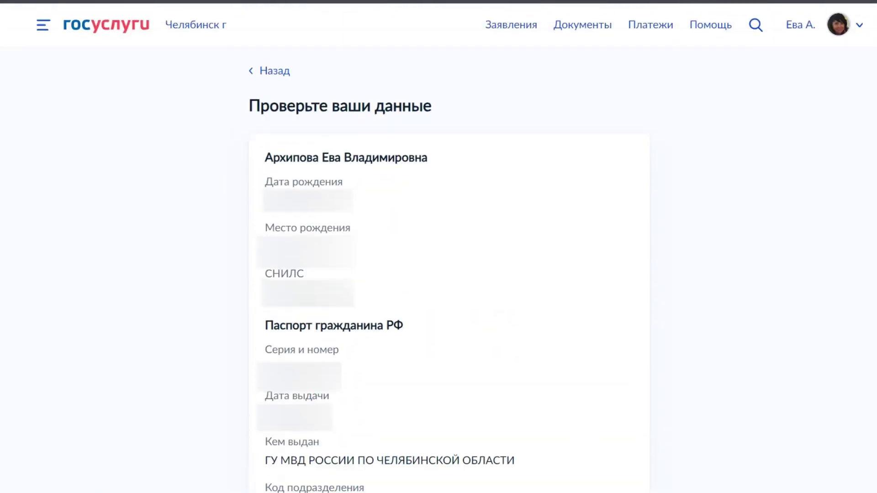
pyautogui.scroll(-3, 438, 247)
pyautogui.scroll(-1, 439, 246)
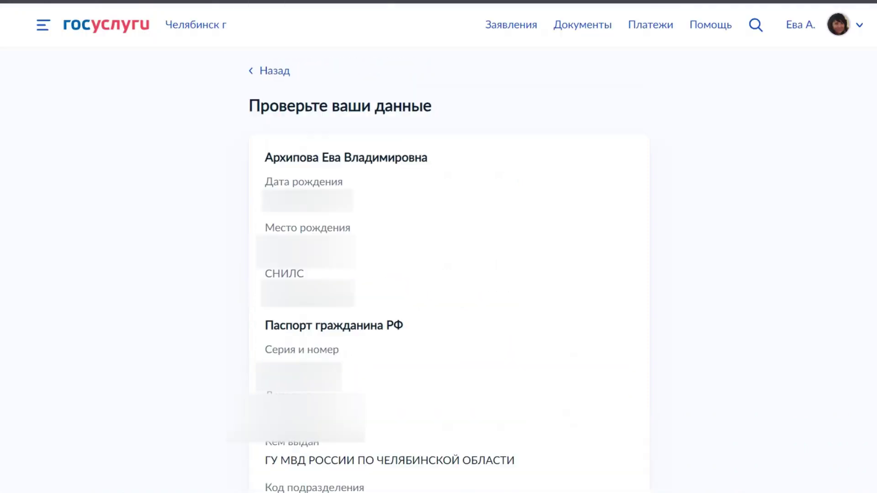
pyautogui.scroll(-4, 439, 247)
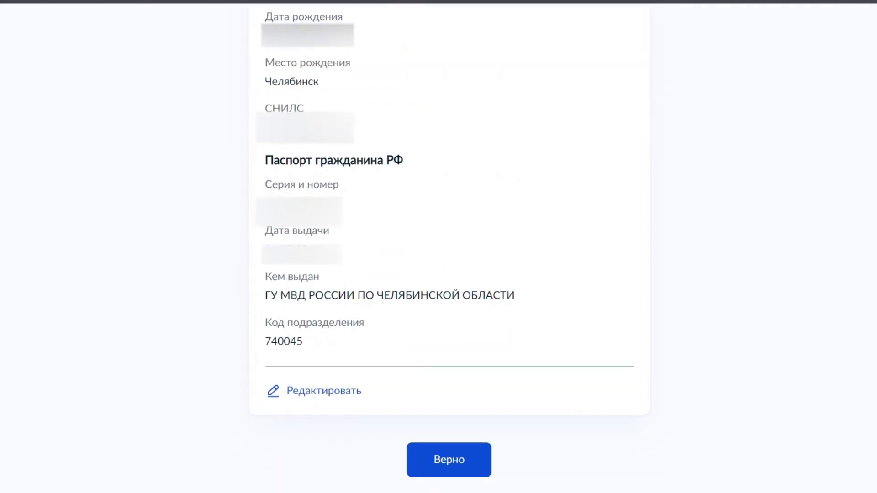
pyautogui.click(449, 460)
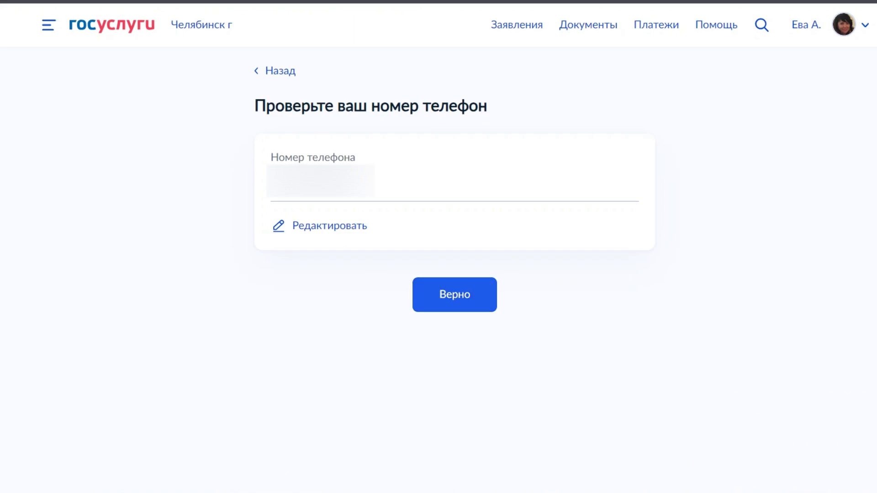
# Step: Confirm the applicant's phone number, e-mail and permanent registration address, and answer "Да" to the actual residence matching the registration address
pyautogui.click(455, 295)
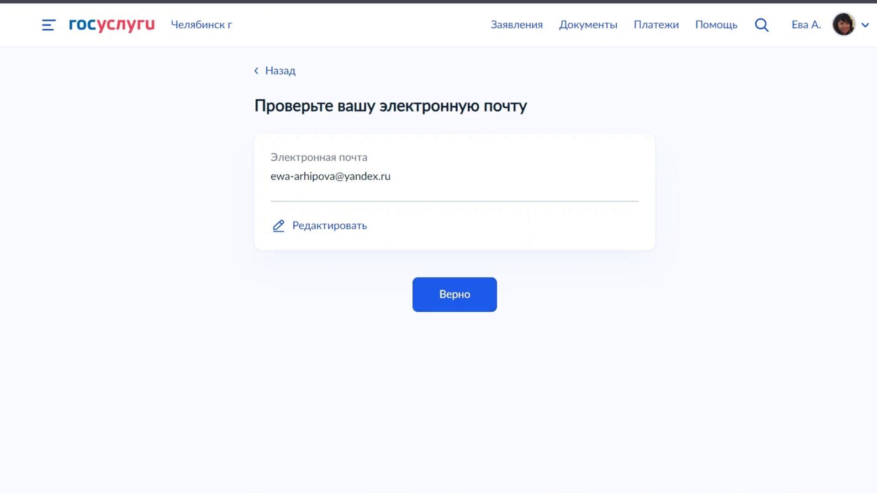
pyautogui.click(455, 294)
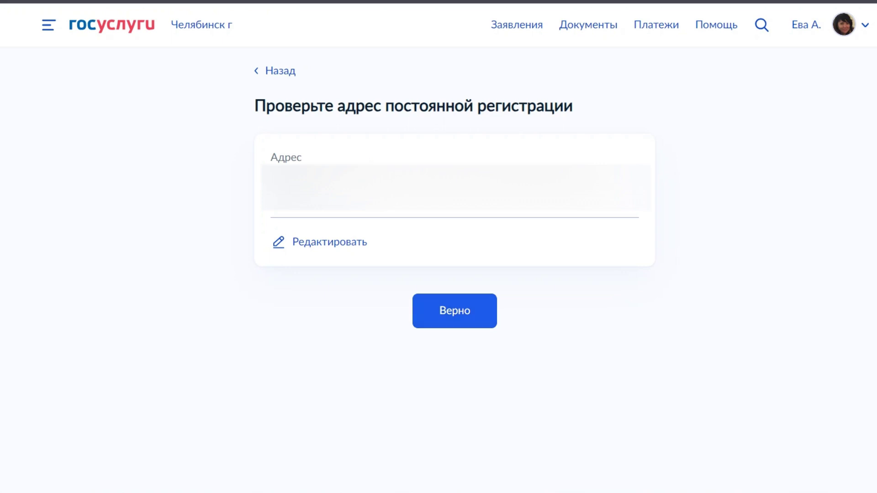
pyautogui.click(454, 310)
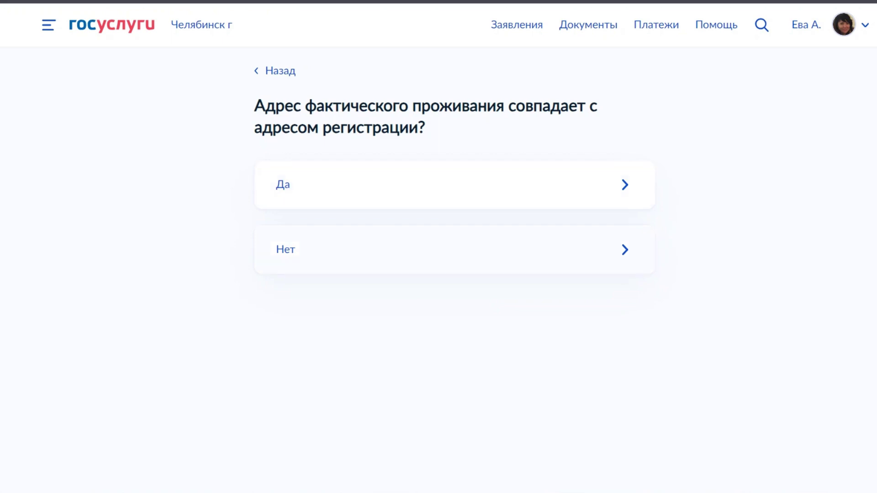
pyautogui.click(455, 198)
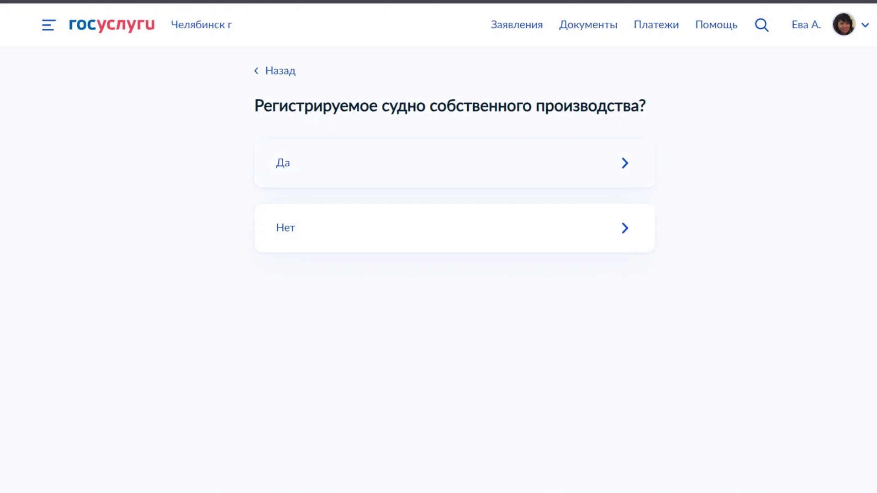
# Step: Answer "Нет" to the self-made aircraft question and fill the aircraft type with "квадрокоптер" copied from the DJI Mini SE product description
pyautogui.click(455, 228)
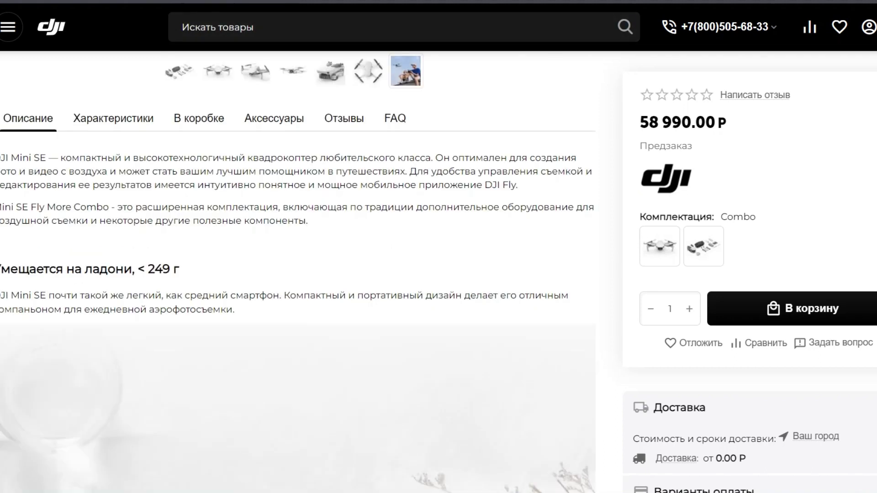
pyautogui.moveTo(318, 158); pyautogui.dragTo(248, 158)
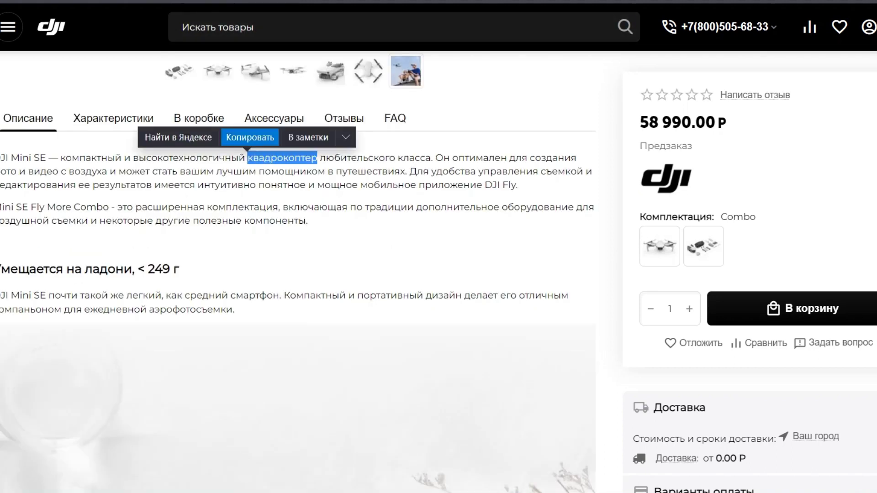
pyautogui.hotkey('ctrl', 'c')
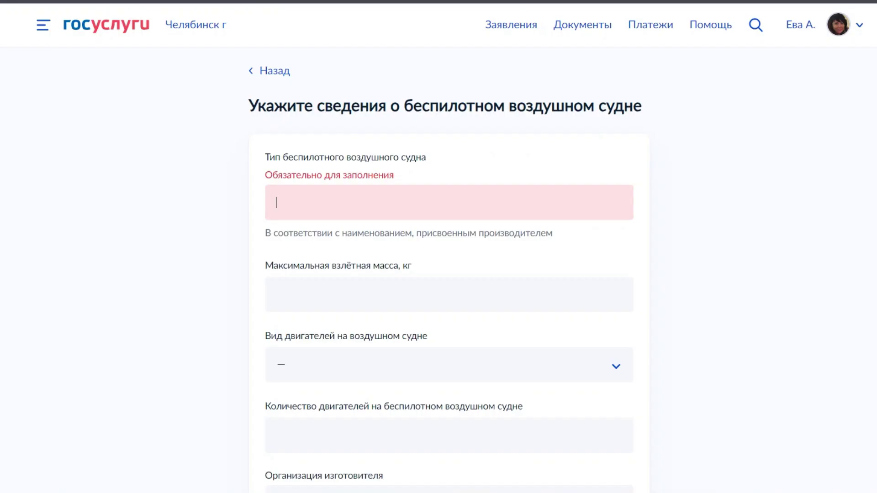
pyautogui.hotkey('ctrl', 'v')
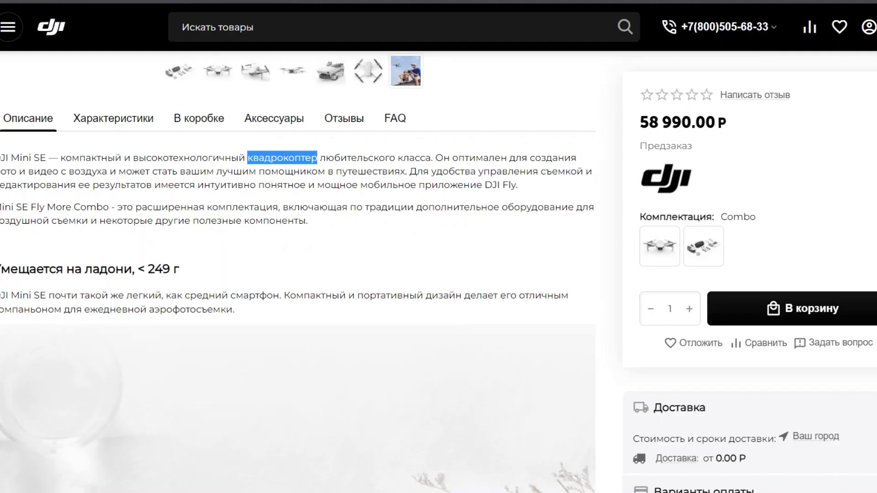
# Step: Set the maximum takeoff mass to 0,249 kg in the application, copying the digits 249 from the DJI product's specifications
pyautogui.click(114, 119)
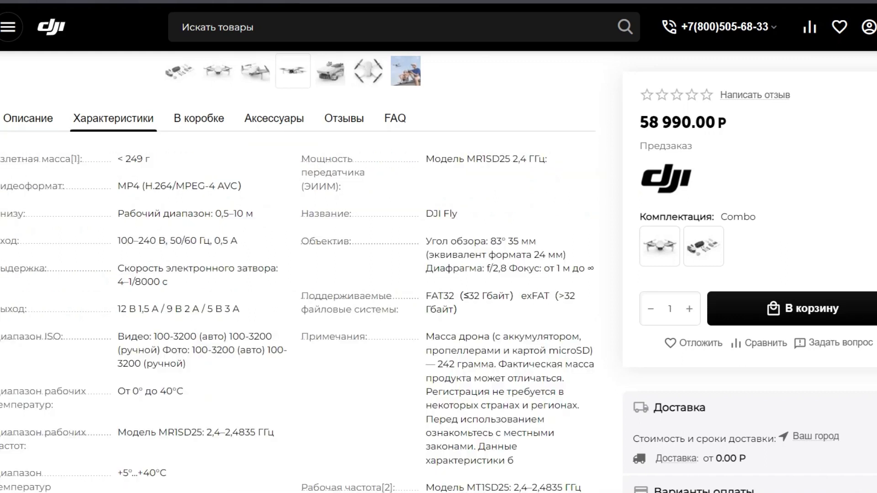
pyautogui.moveTo(144, 159); pyautogui.dragTo(126, 159)
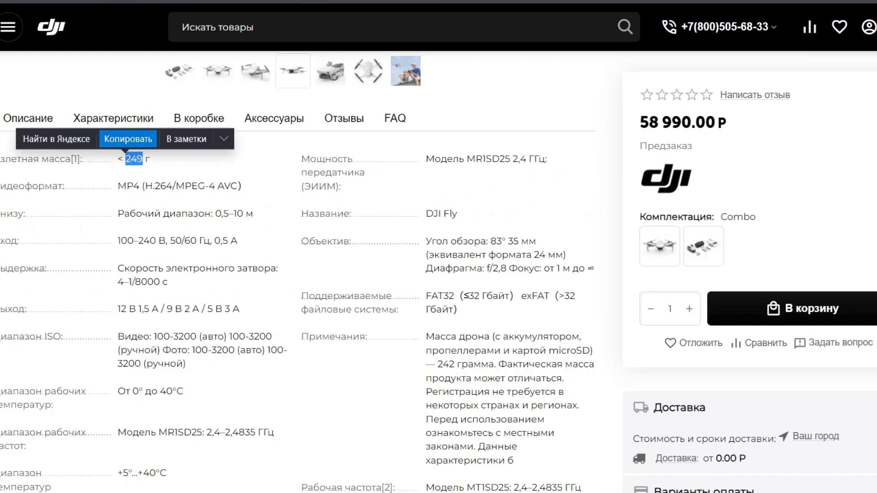
pyautogui.click(128, 139)
pyautogui.hotkey('ctrl', 'Tab')
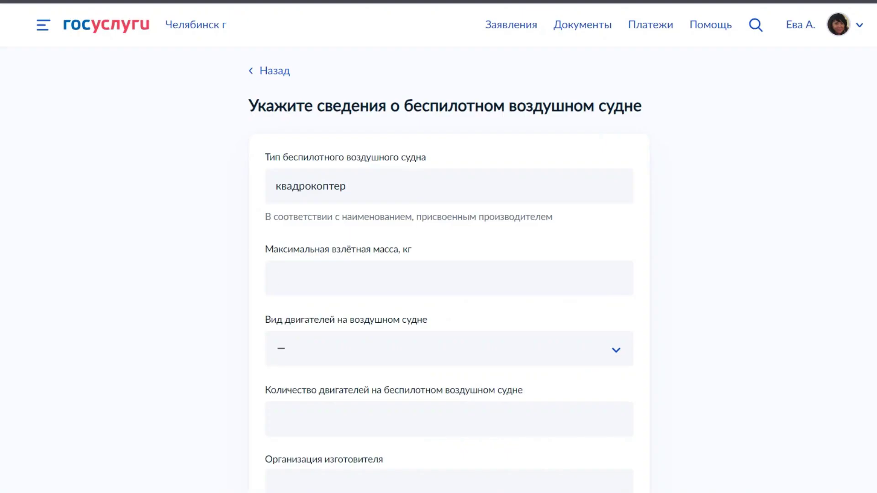
pyautogui.click(278, 279)
pyautogui.write('0,')
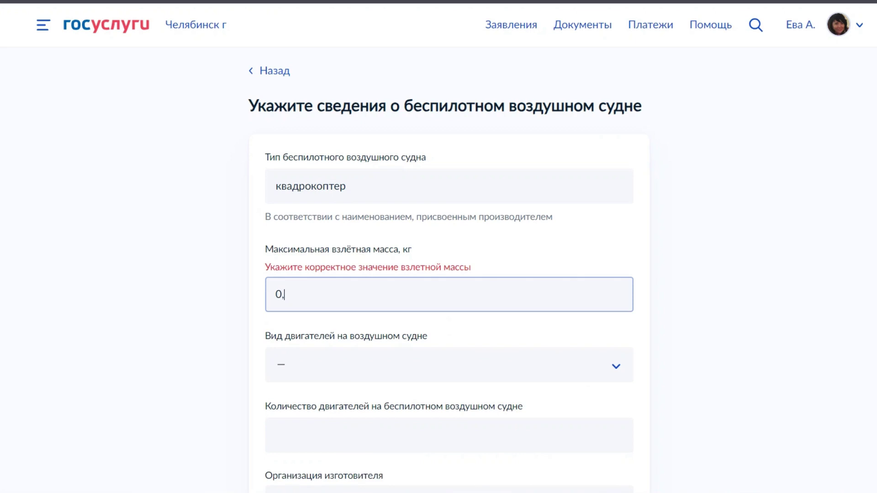
pyautogui.hotkey('ctrl', 'v')
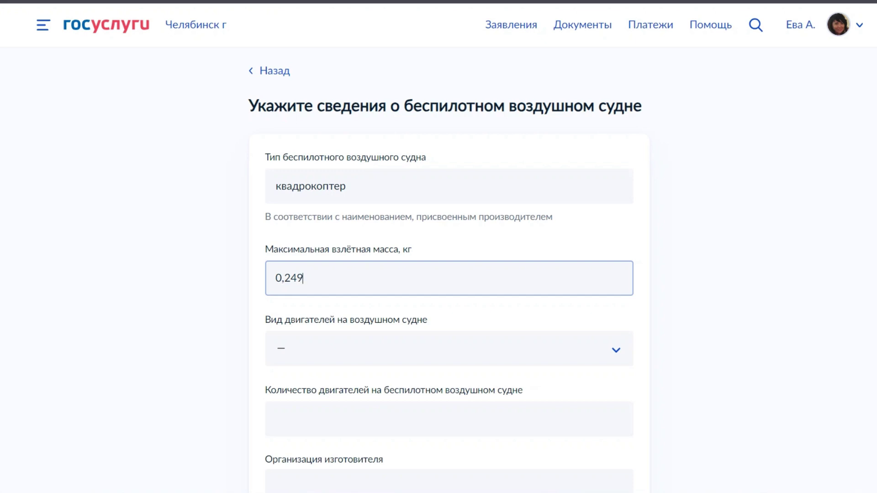
# Step: Set the aircraft's engine type to "Электрический двигатель" and the number of engines to 4
pyautogui.scroll(-1, 438, 274)
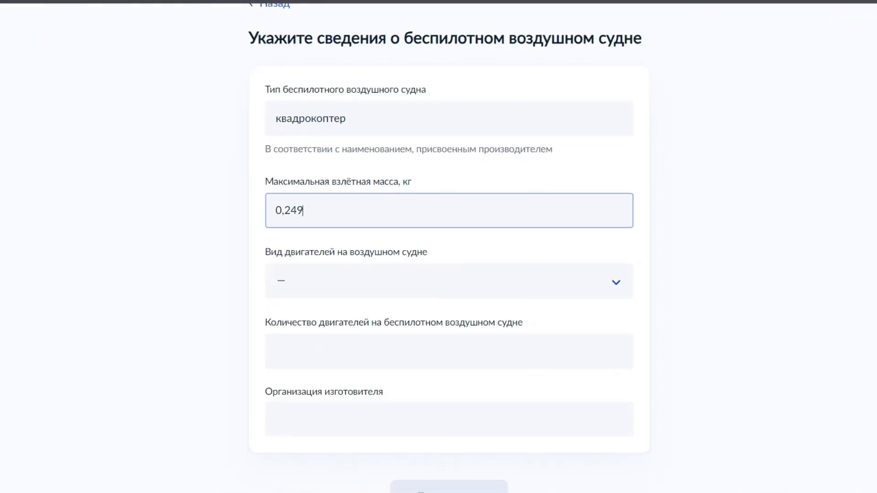
pyautogui.scroll(-1, 438, 274)
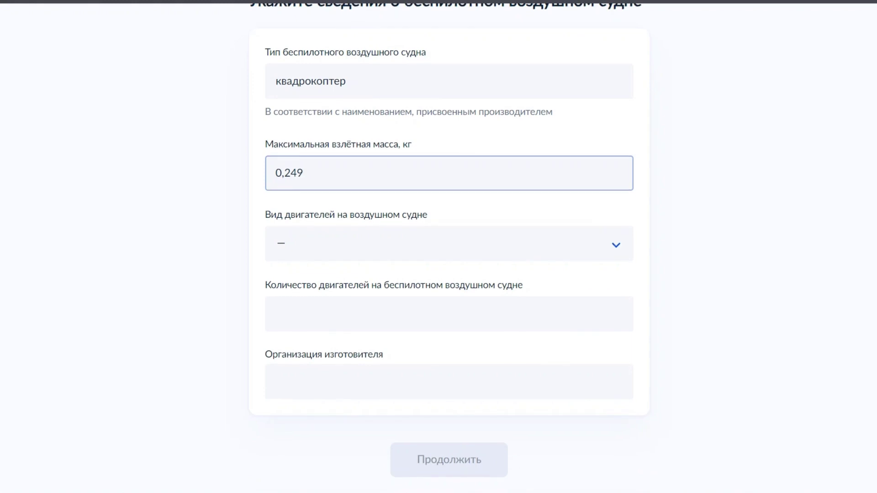
pyautogui.click(449, 244)
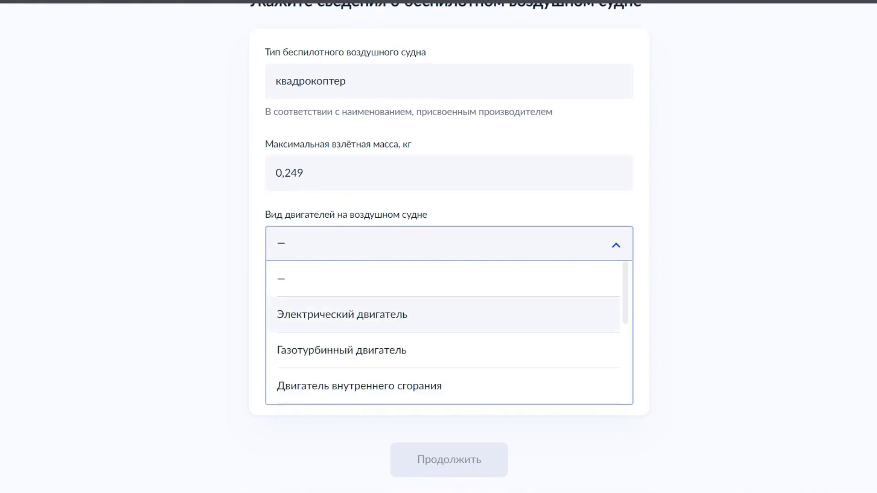
pyautogui.click(341, 314)
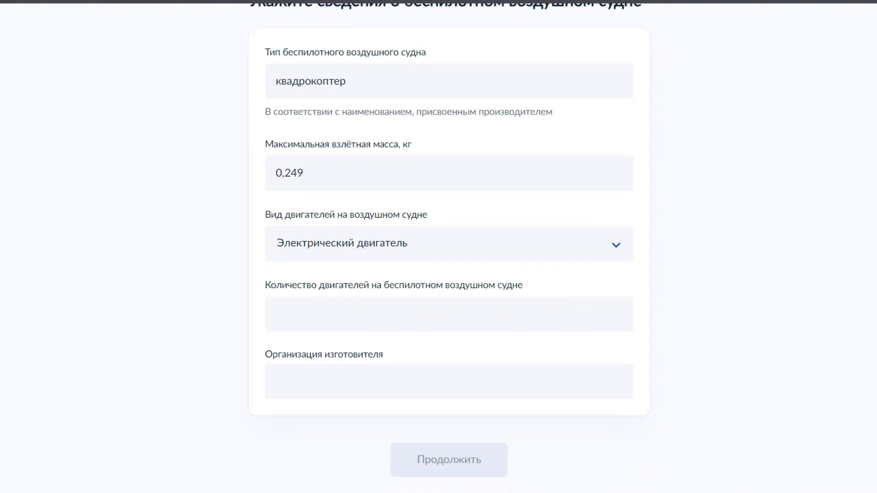
pyautogui.click(449, 314)
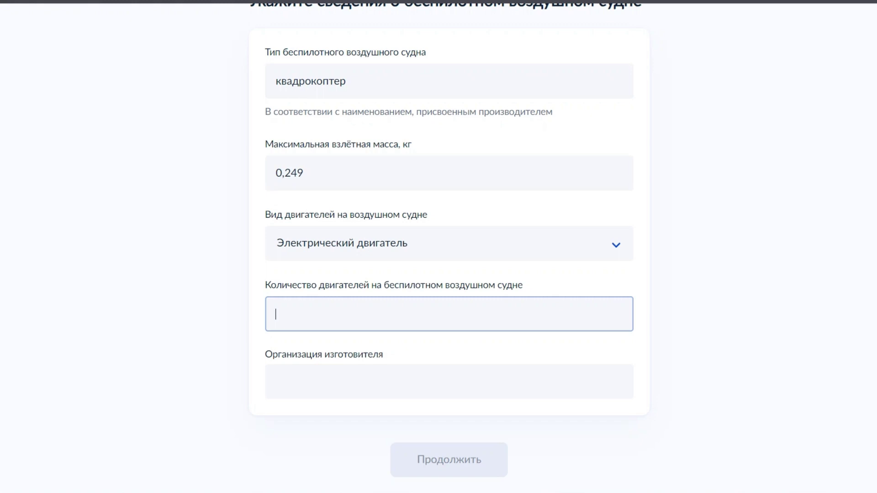
pyautogui.write('4')
# Step: Enter DJI as the manufacturer organization and continue to the serial number page
pyautogui.click(277, 382)
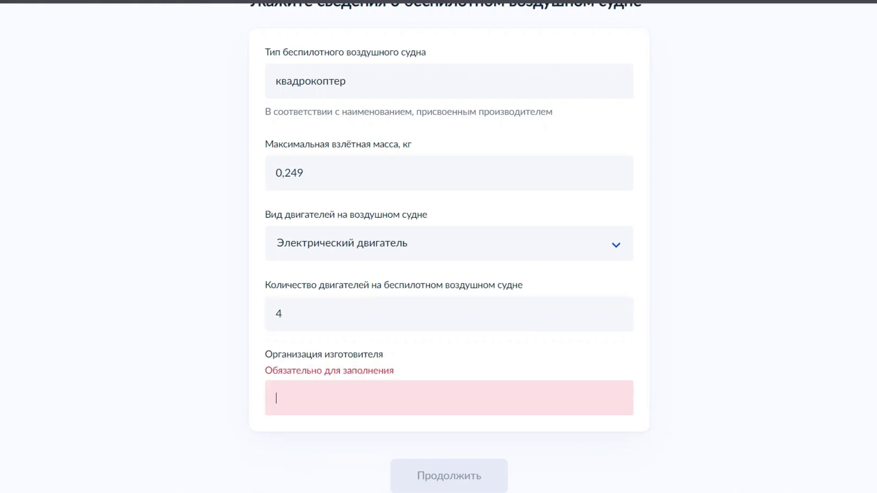
pyautogui.write('DJI')
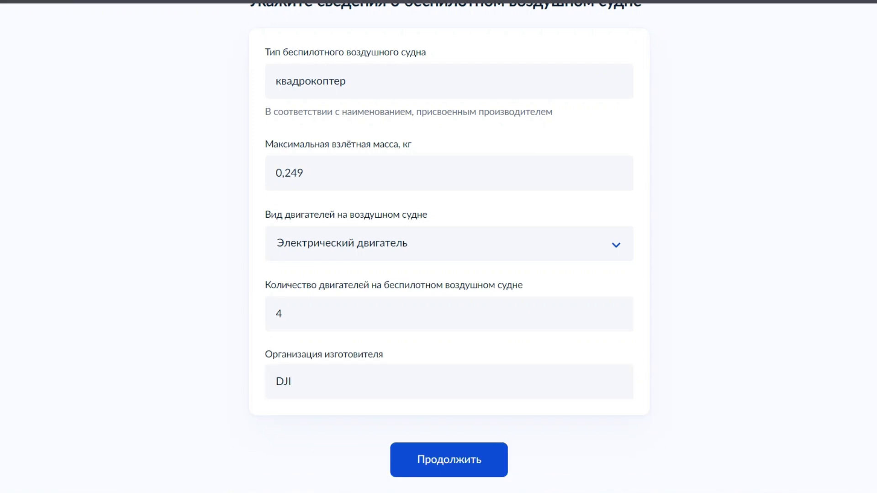
pyautogui.click(449, 460)
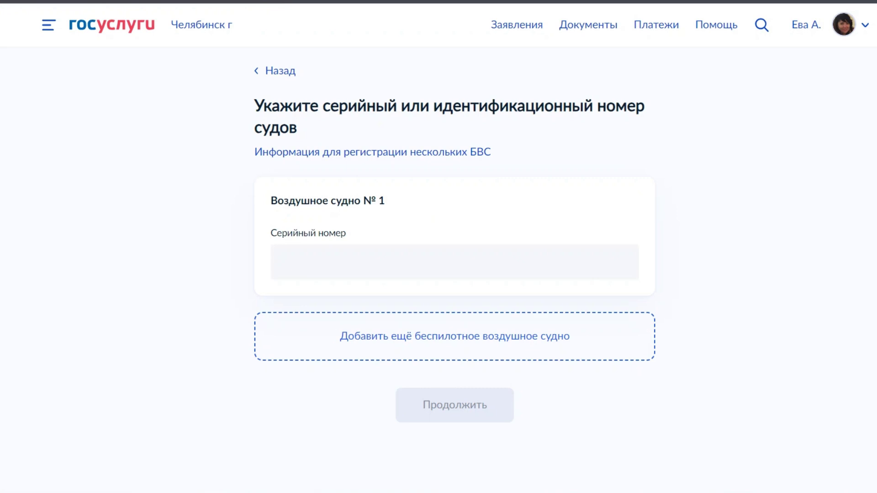
pyautogui.click(282, 263)
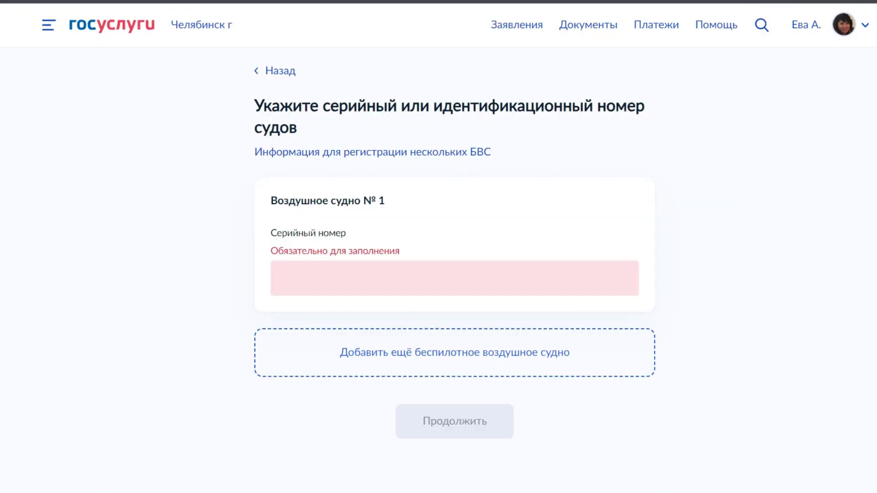
pyautogui.click(282, 279)
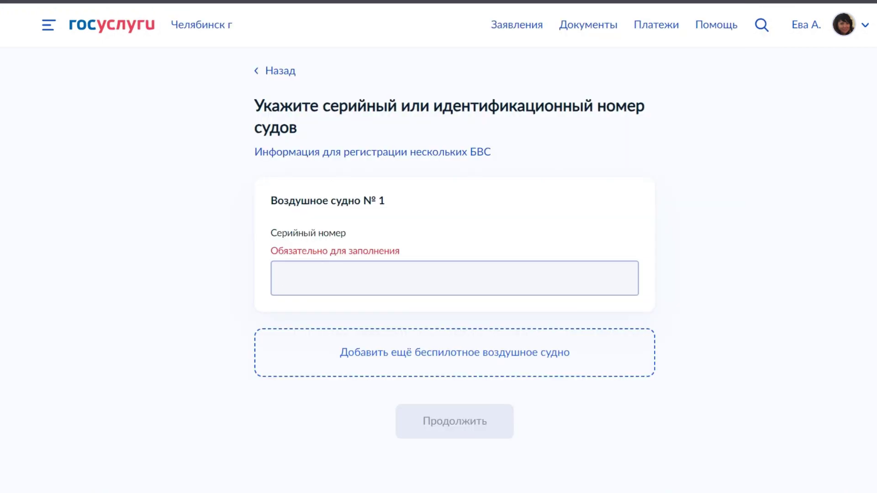
pyautogui.write('4')
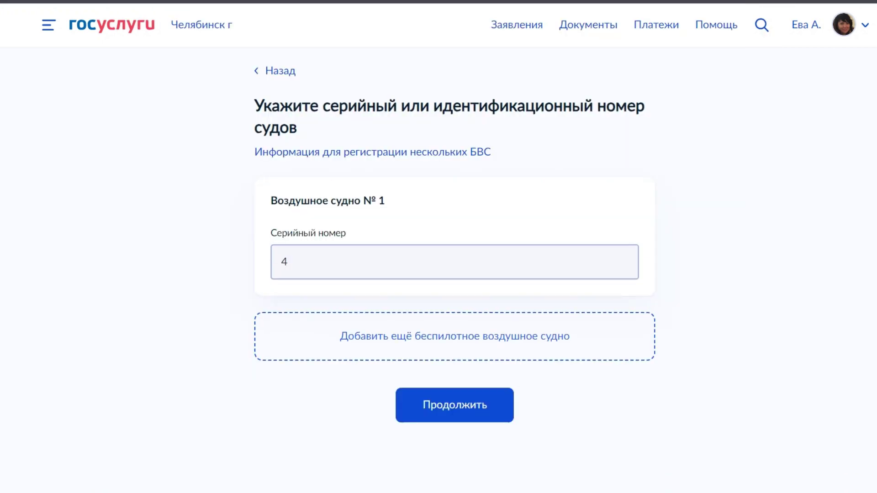
pyautogui.write('ПЫ')
pyautogui.write('Ы')
pyautogui.write('О')
pyautogui.write('1')
pyautogui.write('Д')
pyautogui.hotkey('ctrl', 'a')
pyautogui.press('BackSpace')
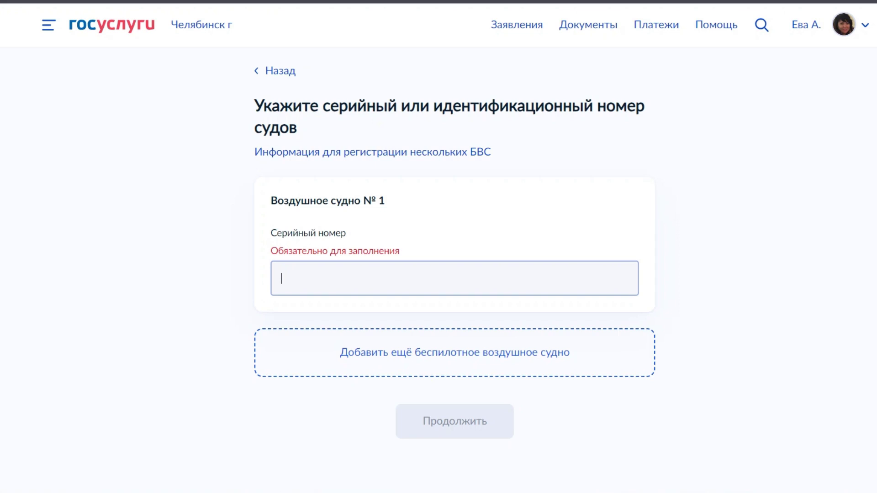
# Step: Enter the drone's serial number for aircraft No. 1 and continue to the photo upload page
pyautogui.write('4')
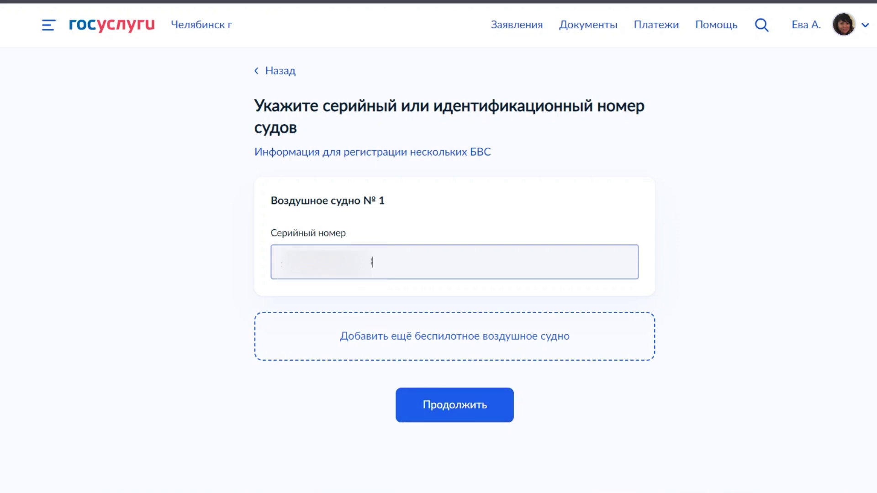
pyautogui.click(455, 406)
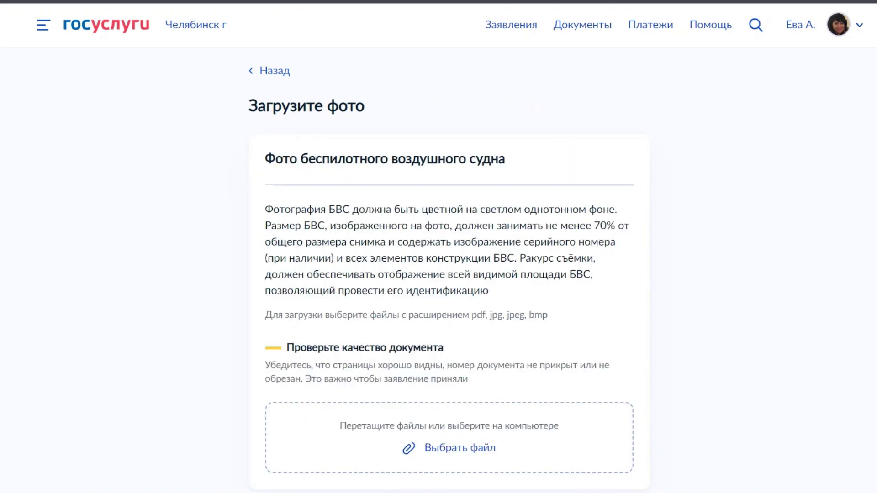
# Step: Review the photo requirements, start choosing a file for the drone's photo and go to the OneDrive folder "Изображения"
pyautogui.scroll(-3, 449, 283)
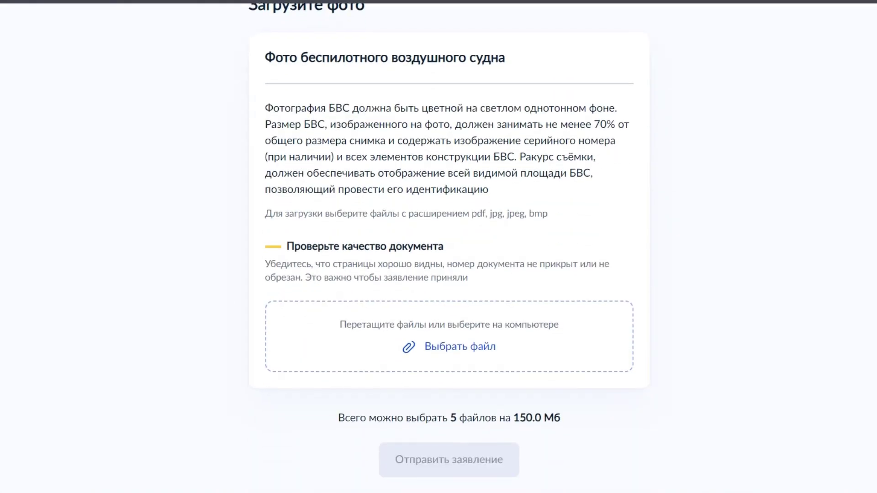
pyautogui.scroll(2, 449, 283)
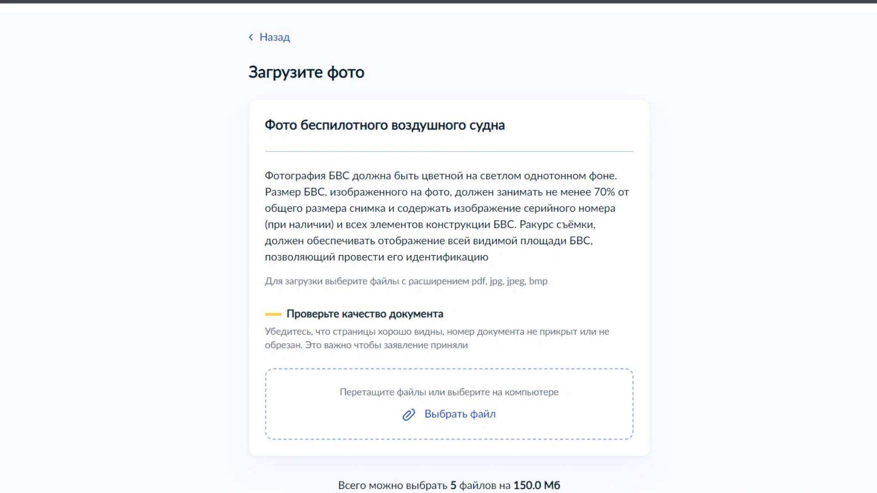
pyautogui.scroll(-2, 438, 247)
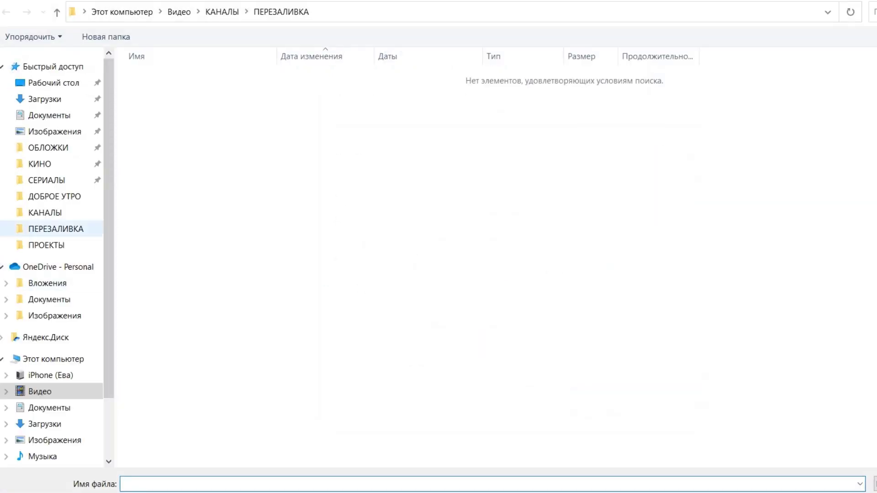
pyautogui.click(55, 315)
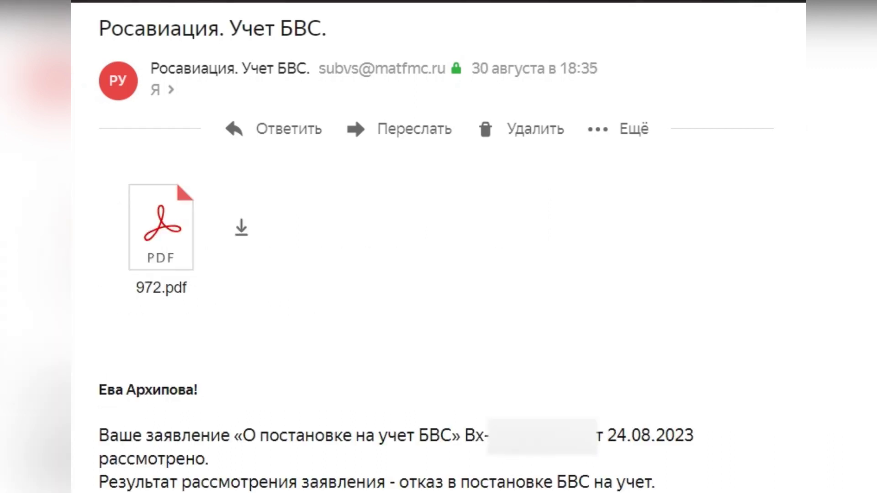
# Step: In the Росавиация e-mail, open the attachment 972.pdf and examine the stated reasons for refusing the drone's registration
pyautogui.scroll(-5, 438, 274)
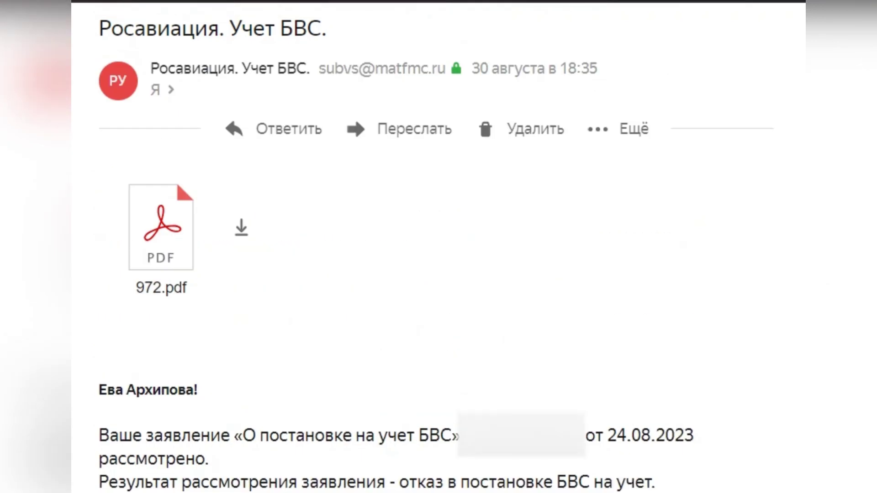
pyautogui.moveTo(161, 249)
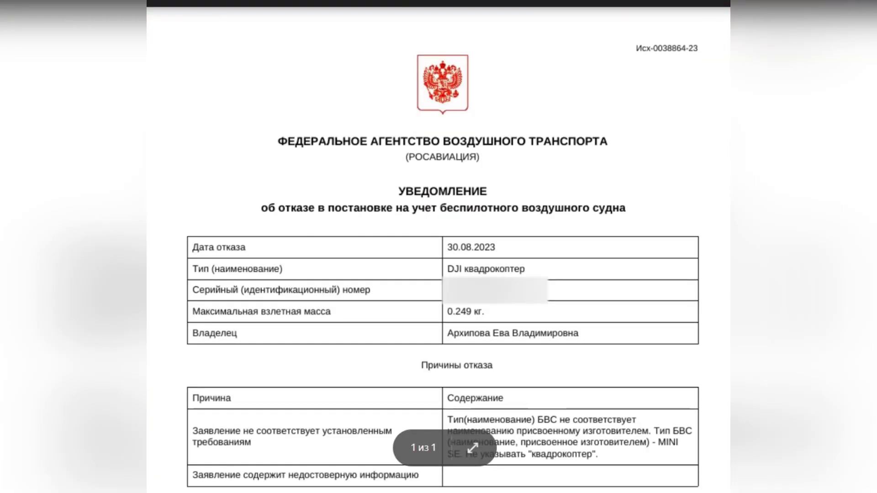
pyautogui.scroll(-1, 439, 246)
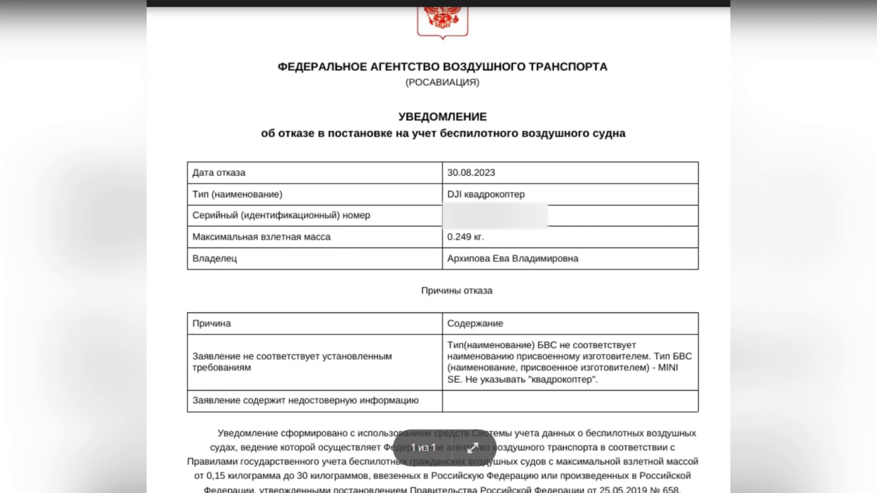
pyautogui.scroll(-3, 438, 246)
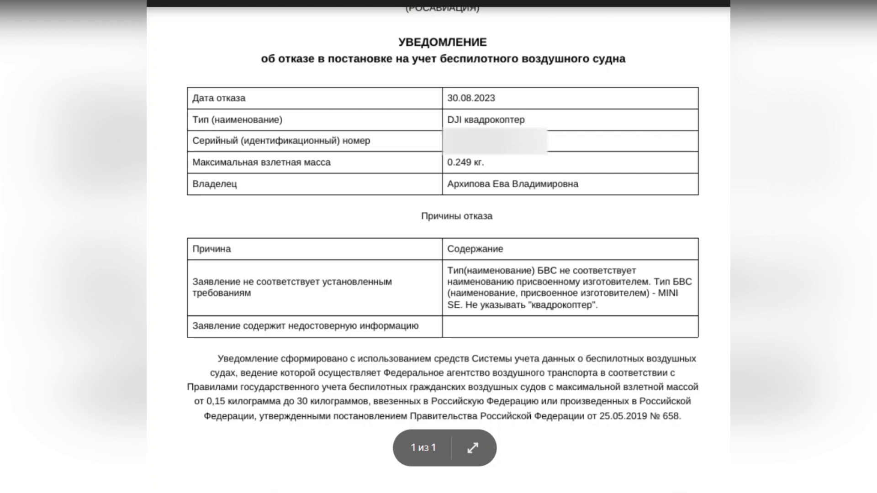
pyautogui.scroll(-2, 438, 247)
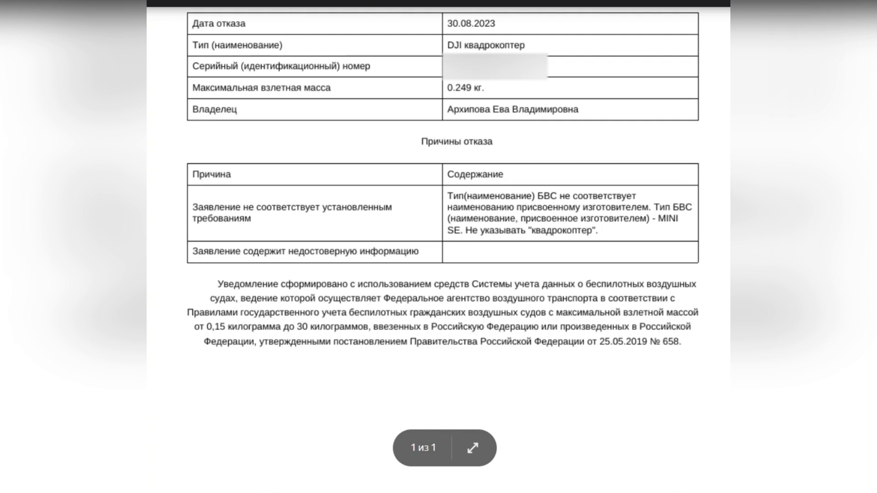
pyautogui.scroll(-3, 443, 183)
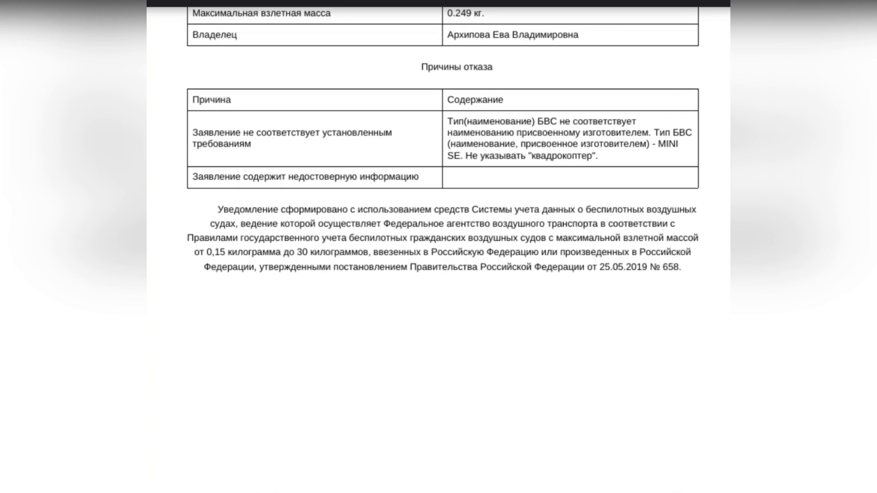
pyautogui.scroll(3, 443, 228)
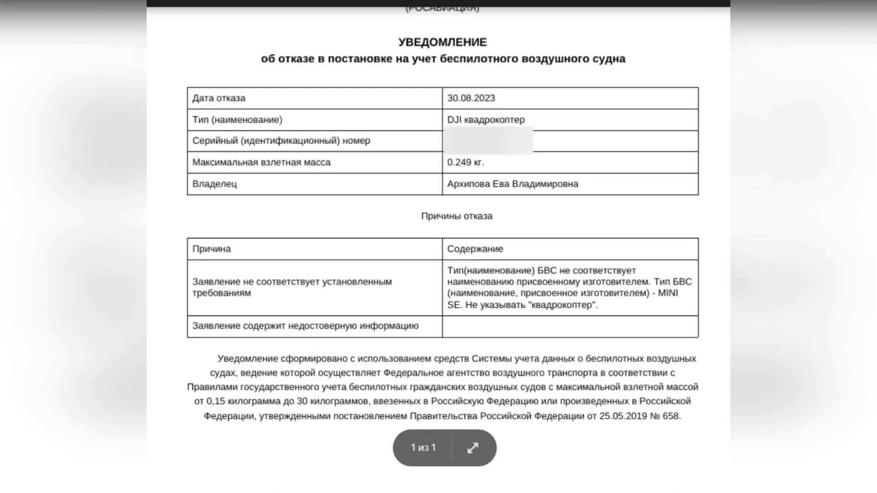